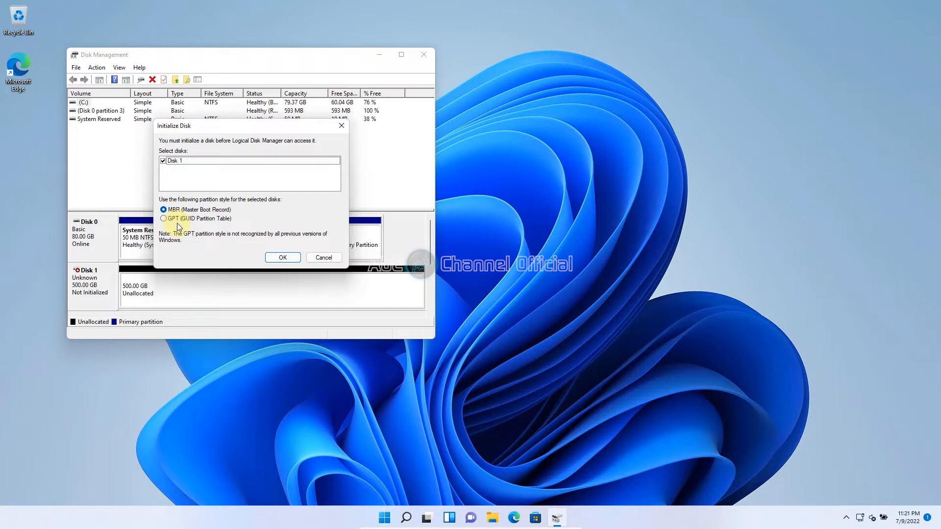
# Initialize Disk 1 with the GPT (GUID Partition Table) partition style
pyautogui.click(177, 219)
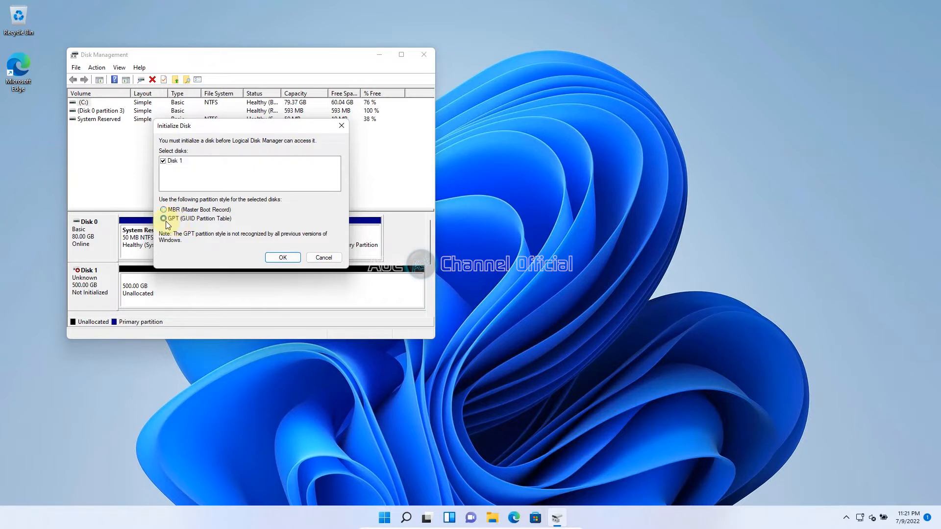
pyautogui.click(291, 263)
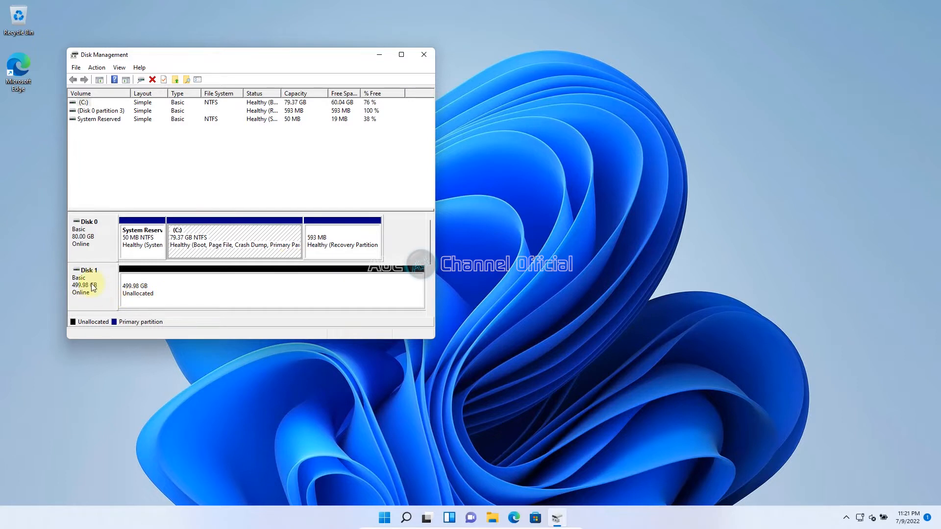
# Start a new simple volume in Disk 1's unallocated space, using the full 511982 MB
pyautogui.click(177, 293)
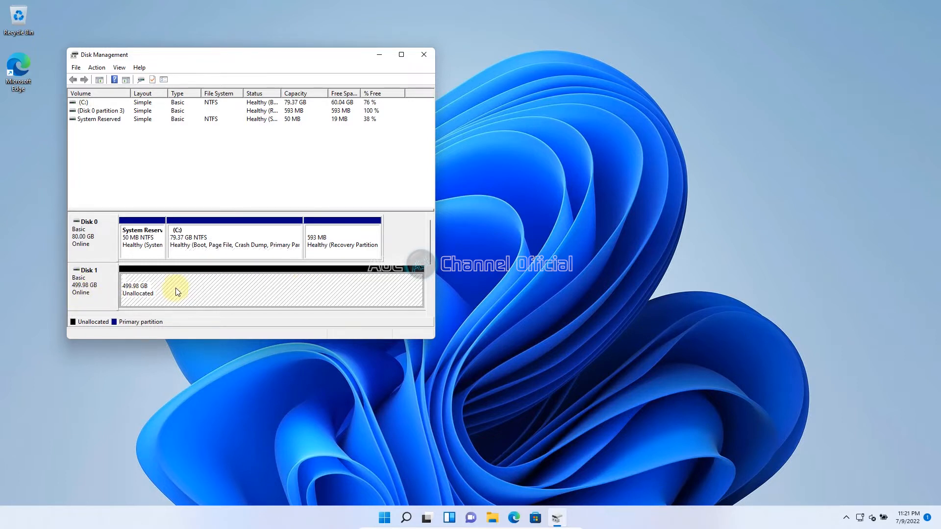
pyautogui.rightClick(248, 292)
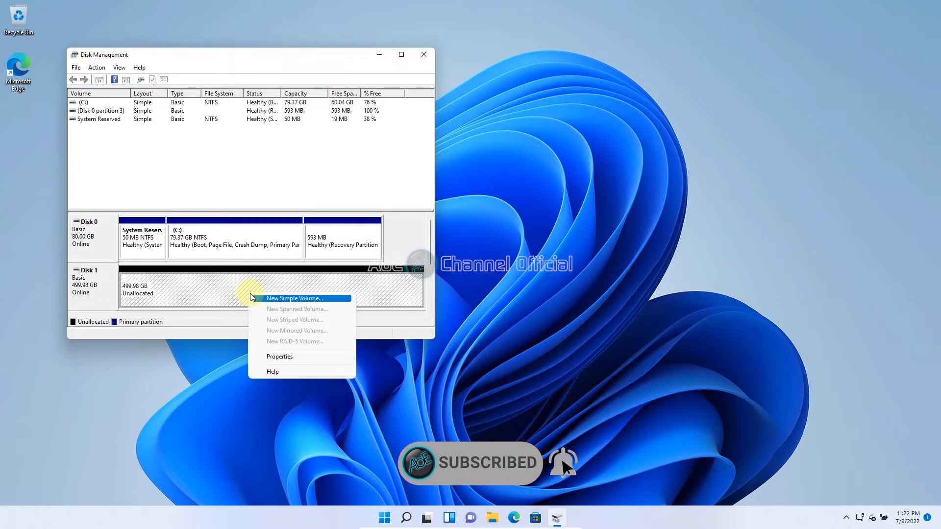
pyautogui.click(280, 300)
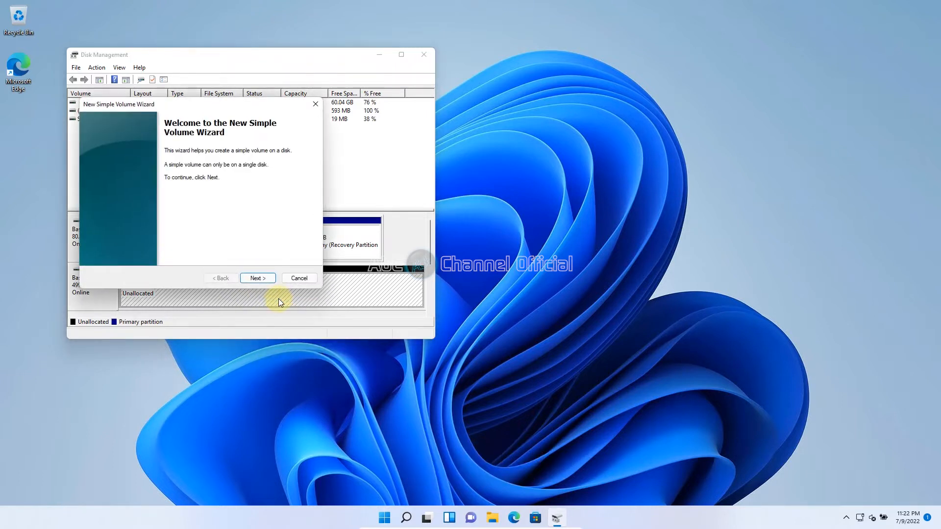
pyautogui.click(255, 279)
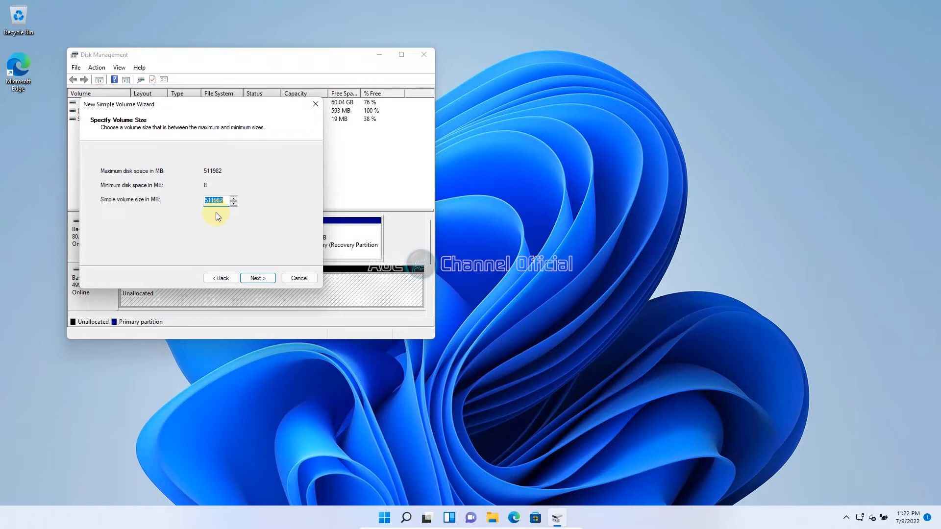
pyautogui.click(254, 278)
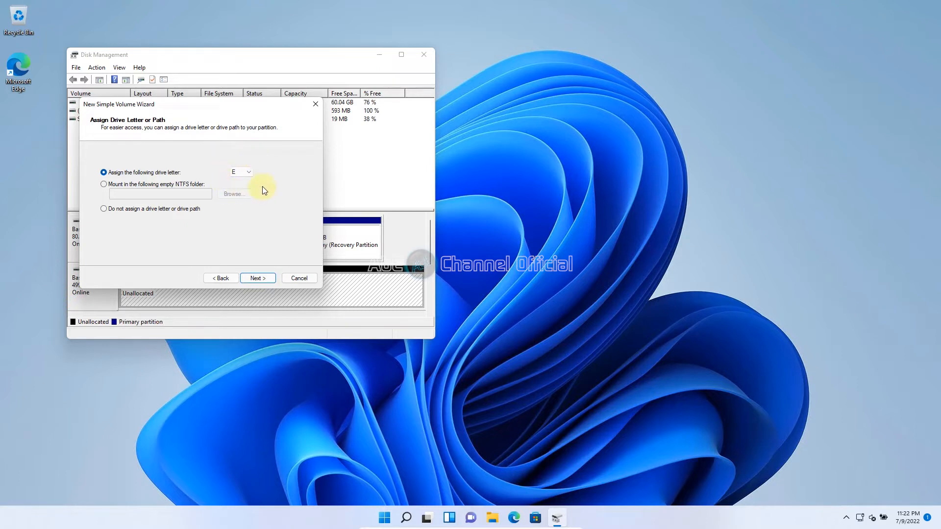
# Assign drive letter E, quick-format the volume as NTFS with the label New Volume, and finish creating it
pyautogui.click(249, 172)
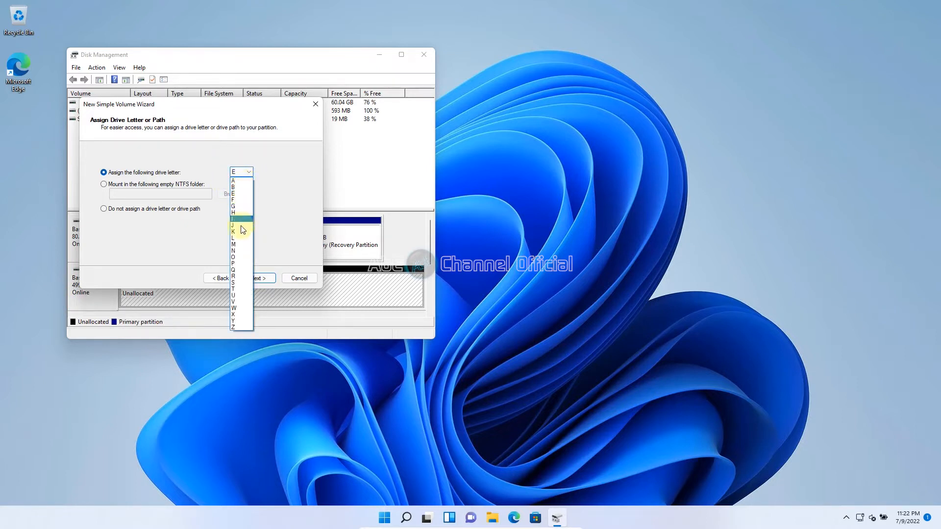
pyautogui.click(269, 204)
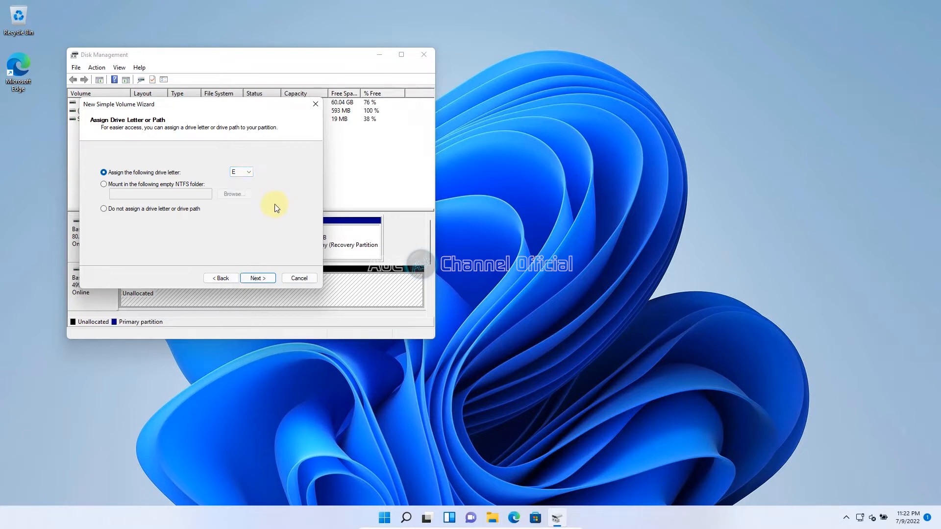
pyautogui.click(256, 278)
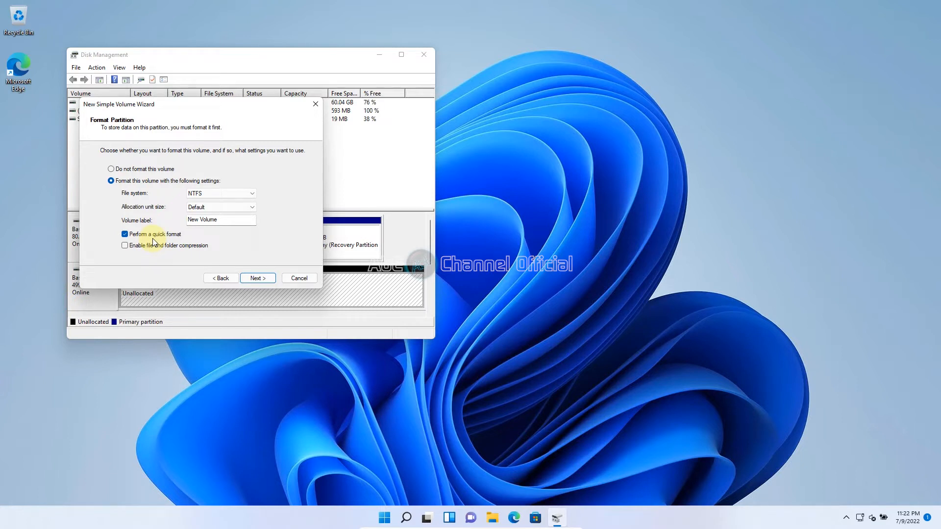
pyautogui.click(252, 276)
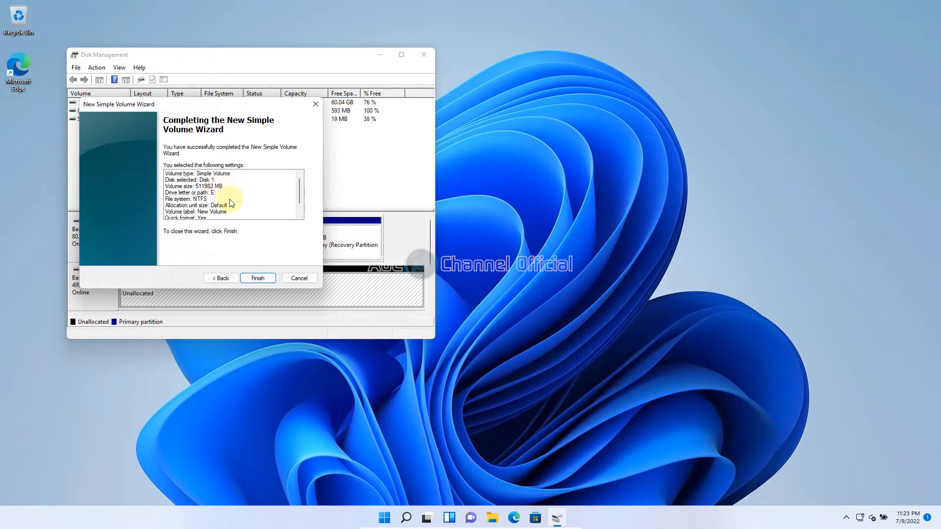
pyautogui.click(257, 279)
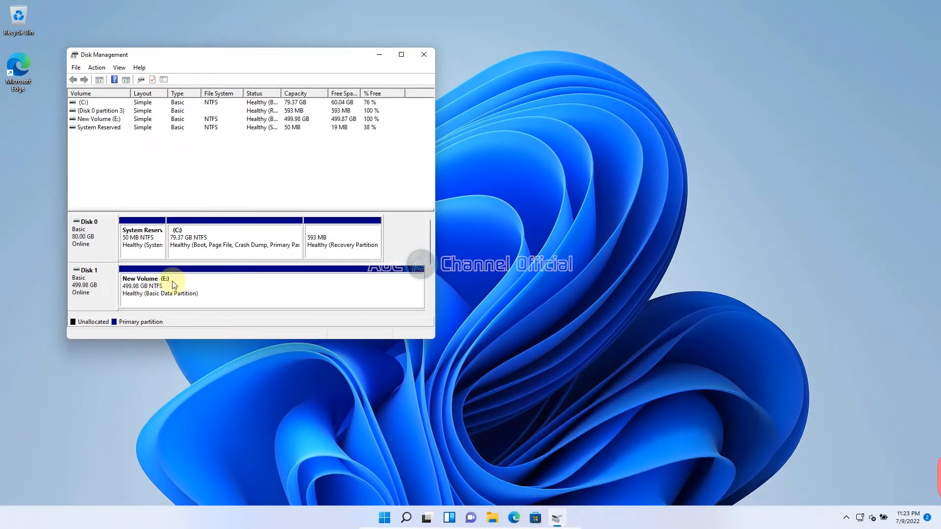
pyautogui.click(122, 123)
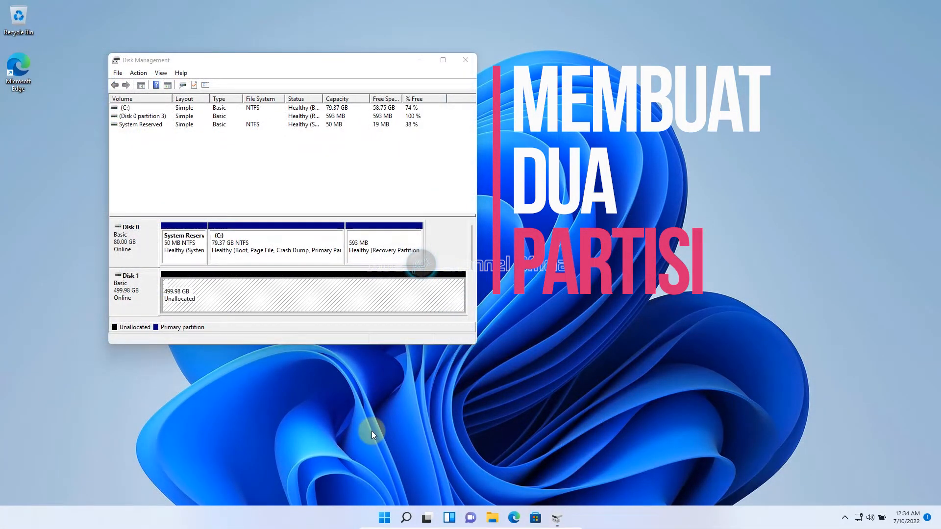
# Start a new simple volume in Disk 1's unallocated space with a size of 200000 MB
pyautogui.rightClick(340, 295)
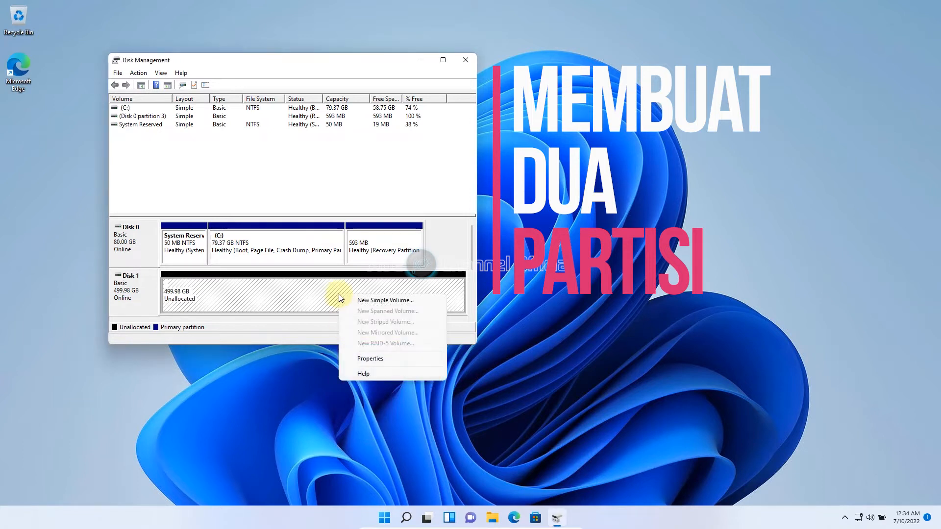
pyautogui.click(356, 300)
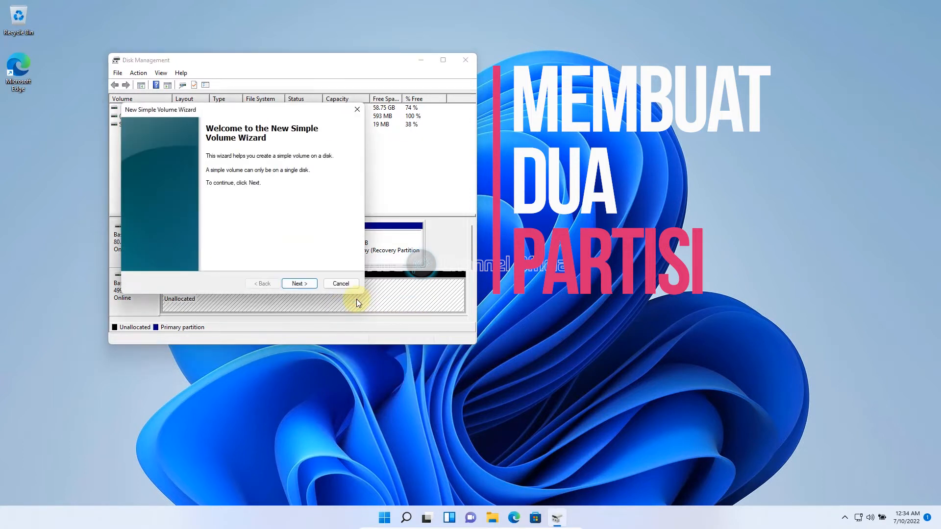
pyautogui.click(300, 284)
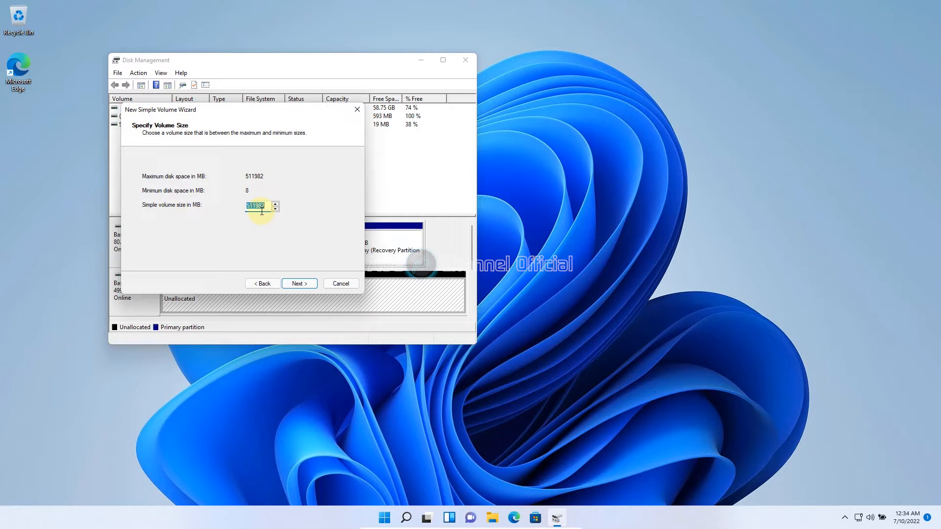
pyautogui.write('299')
pyautogui.press('BackSpace')
pyautogui.press('BackSpace')
pyautogui.write('00000')
pyautogui.click(298, 284)
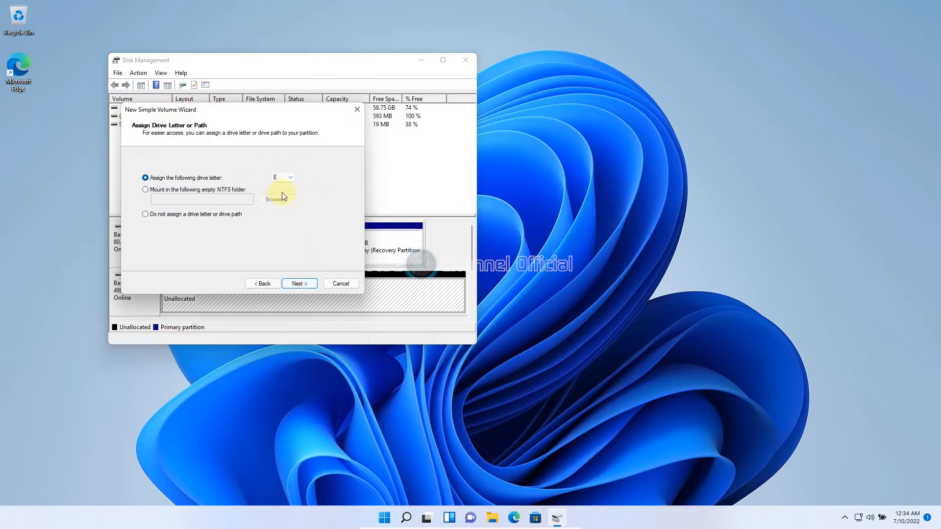
# Assign drive letter E, label the volume data with a quick NTFS format, and finish creating it
pyautogui.click(295, 285)
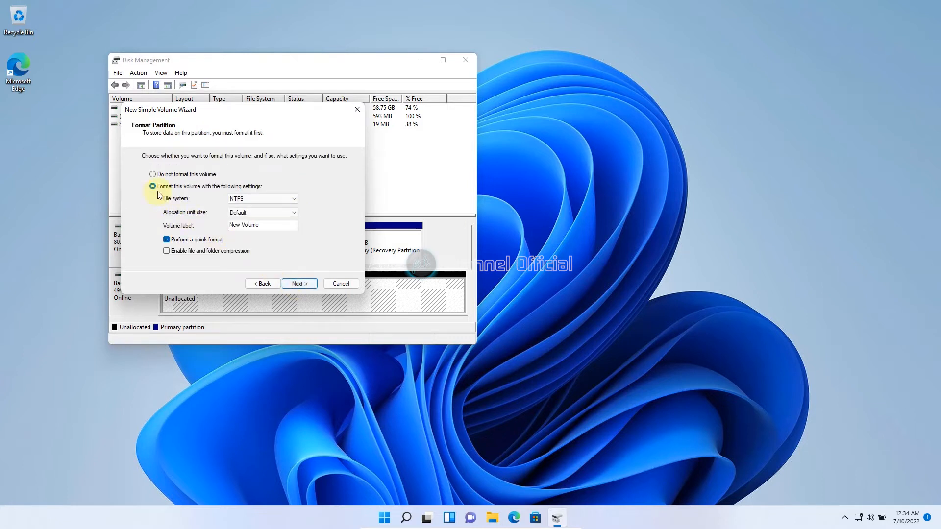
pyautogui.moveTo(265, 225); pyautogui.dragTo(202, 226)
pyautogui.write('data')
pyautogui.click(300, 285)
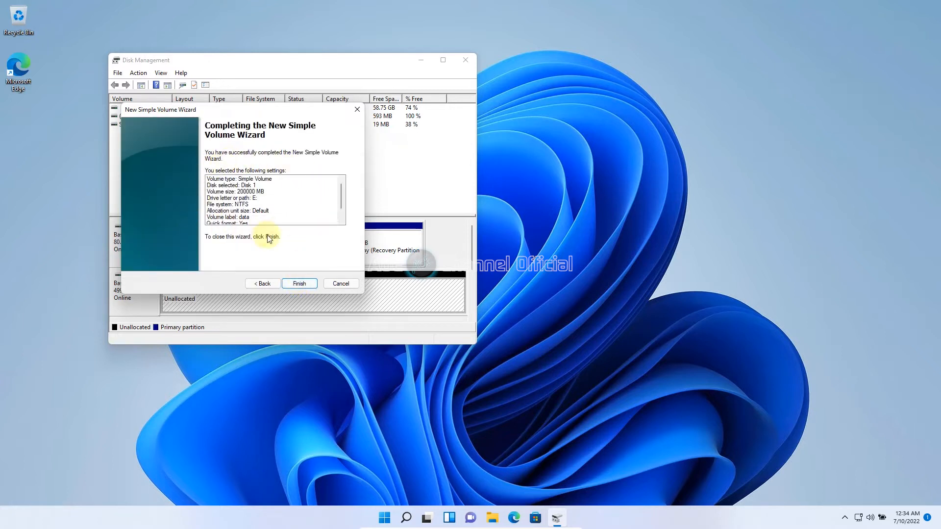
pyautogui.click(299, 284)
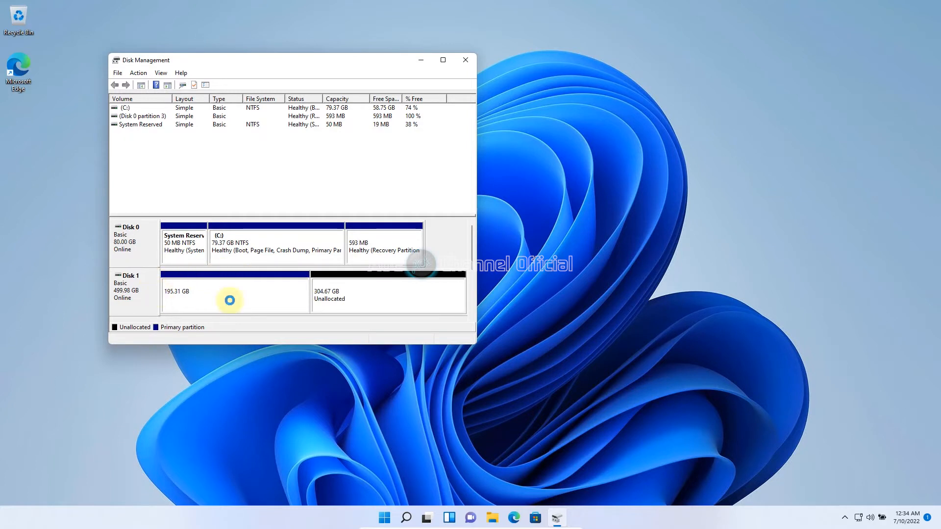
# Start a second simple volume in Disk 1's remaining unallocated space, using all 311982 MB
pyautogui.click(377, 298)
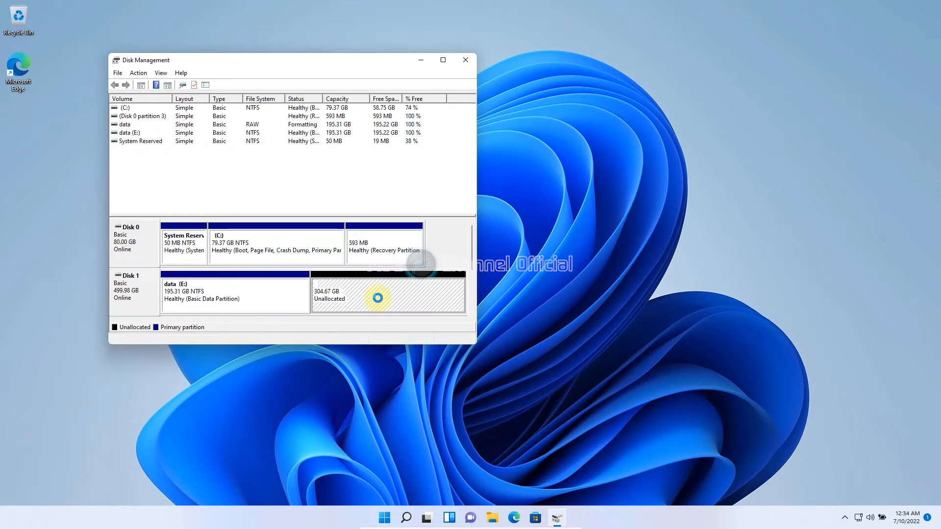
pyautogui.rightClick(378, 298)
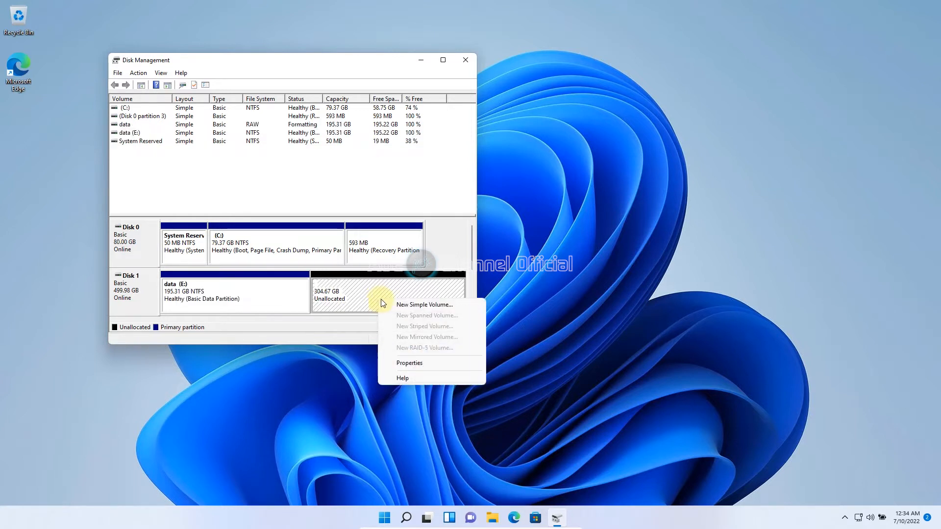
pyautogui.click(415, 305)
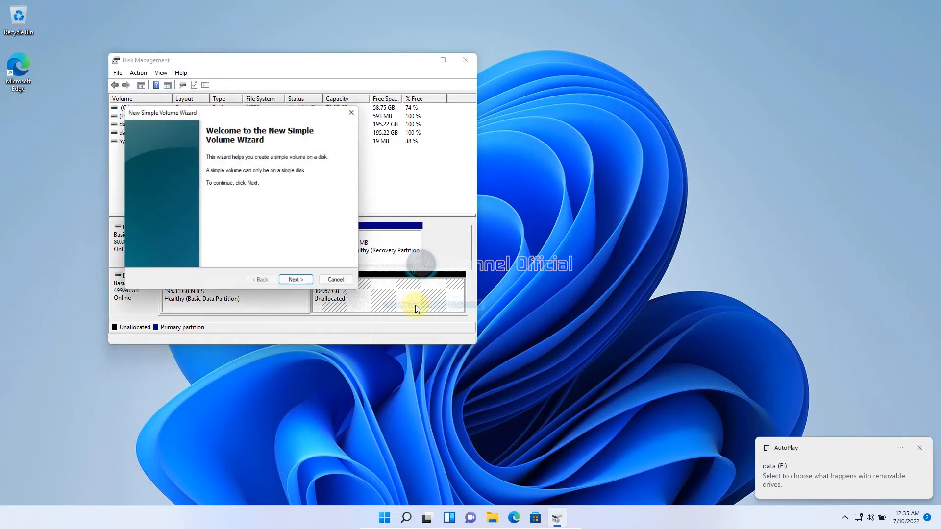
pyautogui.click(299, 284)
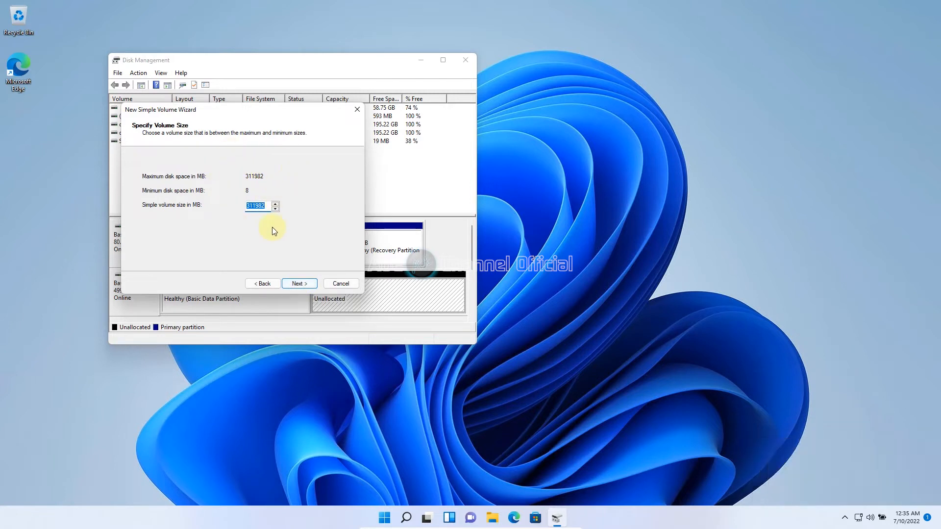
pyautogui.click(304, 283)
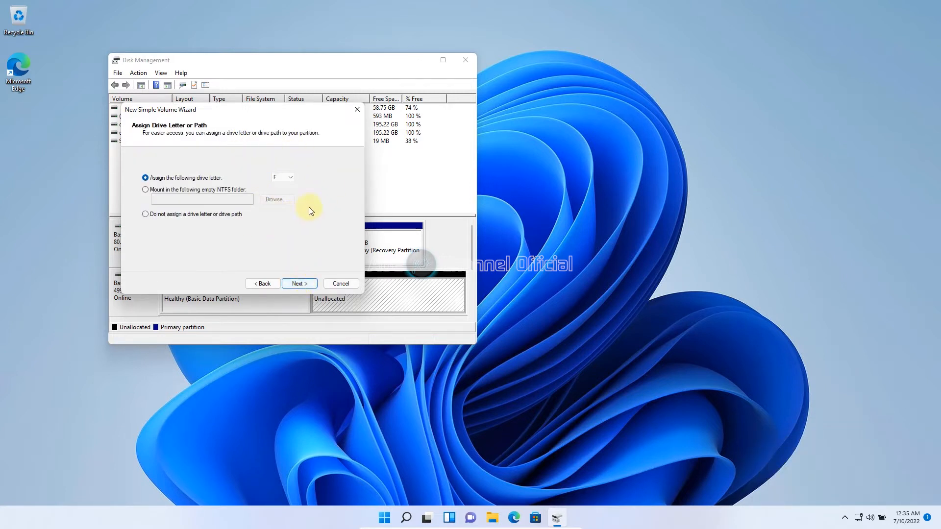
# Assign drive letter F, label the volume Games with a quick NTFS format, and finish creating it
pyautogui.click(301, 284)
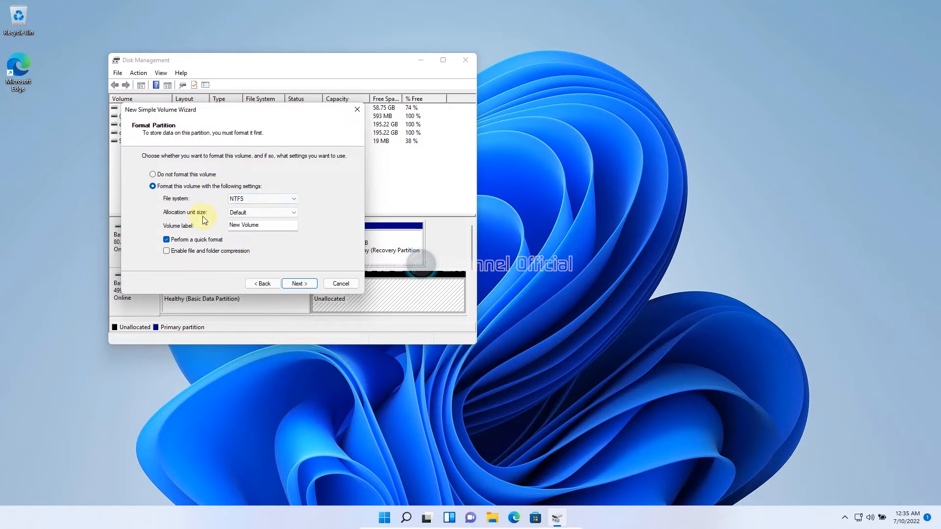
pyautogui.moveTo(277, 225); pyautogui.dragTo(210, 229)
pyautogui.write('Games')
pyautogui.click(290, 284)
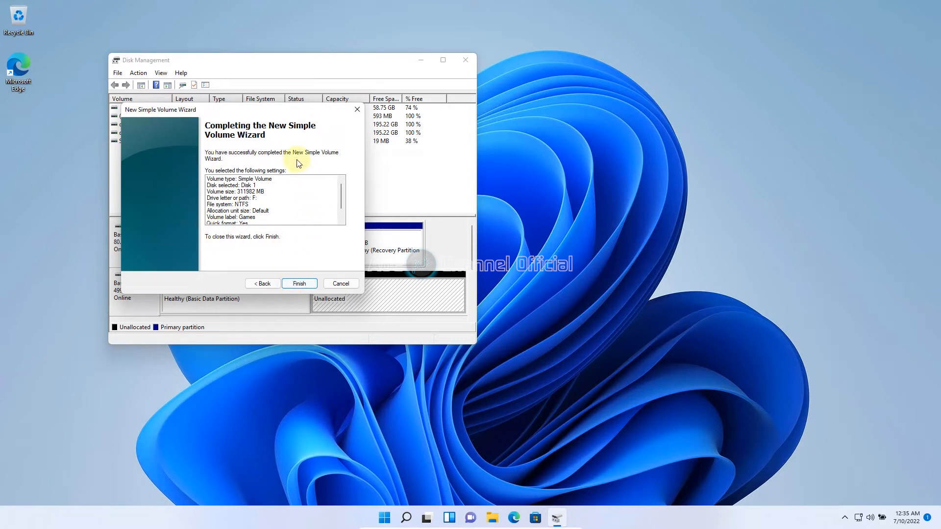
pyautogui.click(300, 284)
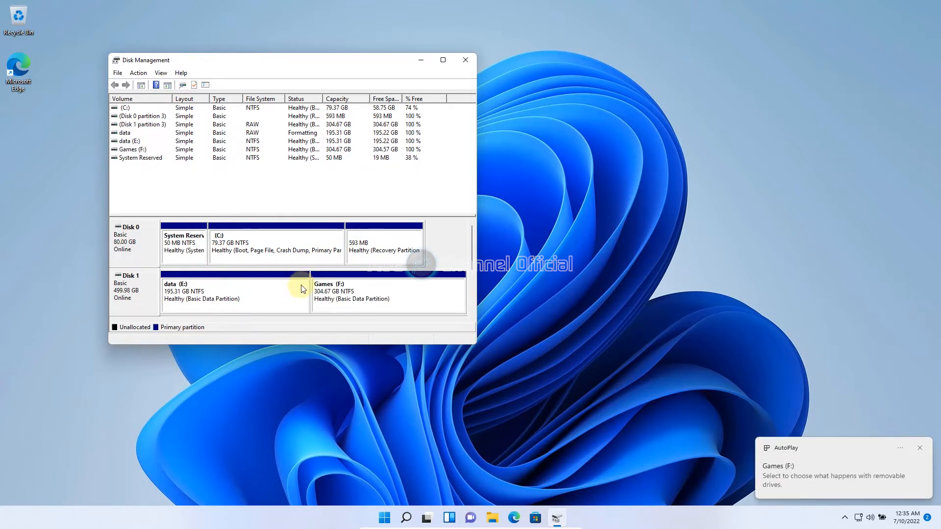
# Switch to File Explorer and examine the drives listed under This PC
pyautogui.click(498, 521)
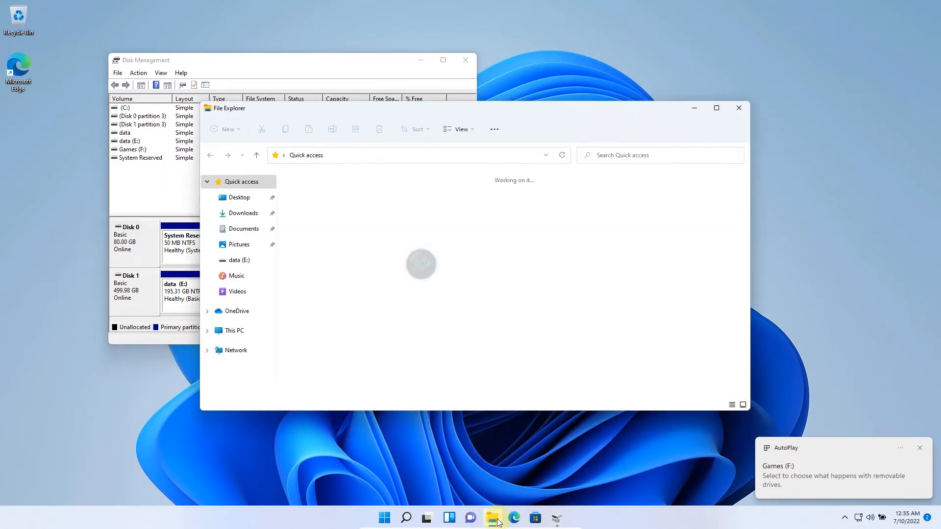
pyautogui.click(238, 334)
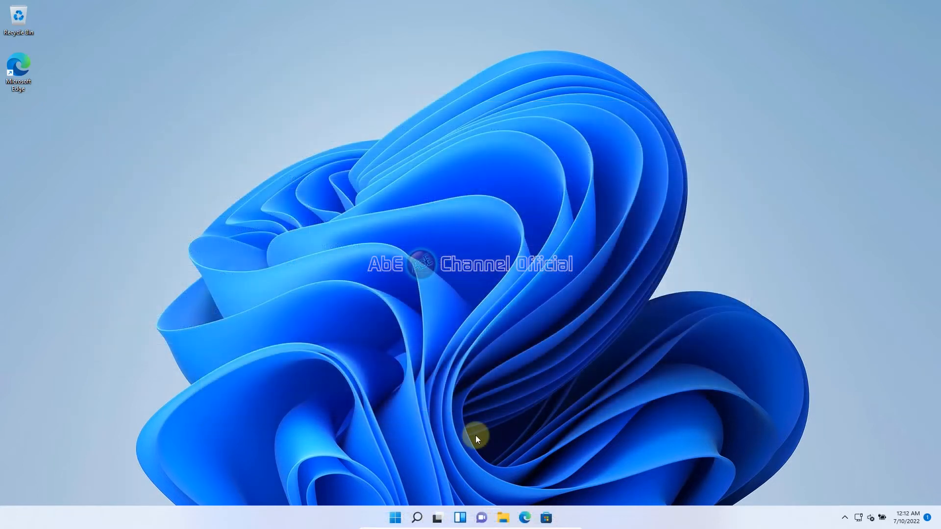
pyautogui.click(504, 520)
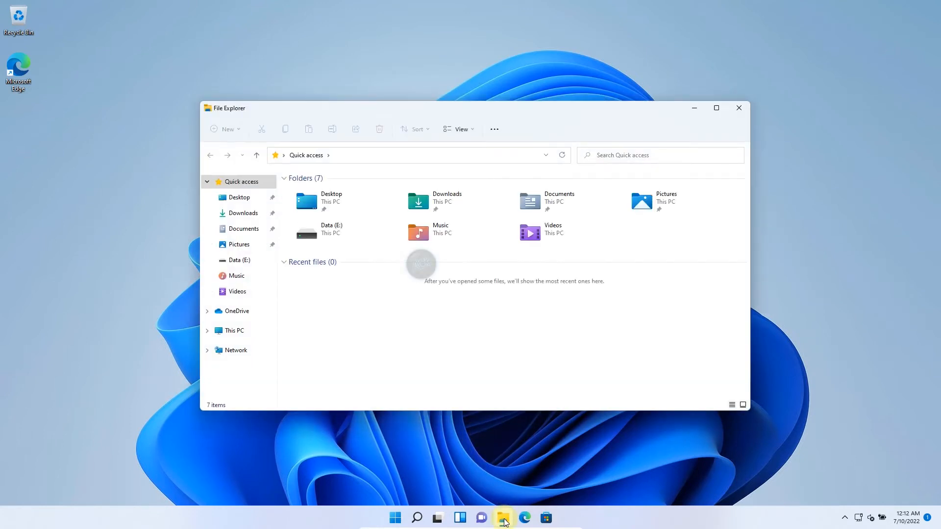
pyautogui.click(241, 331)
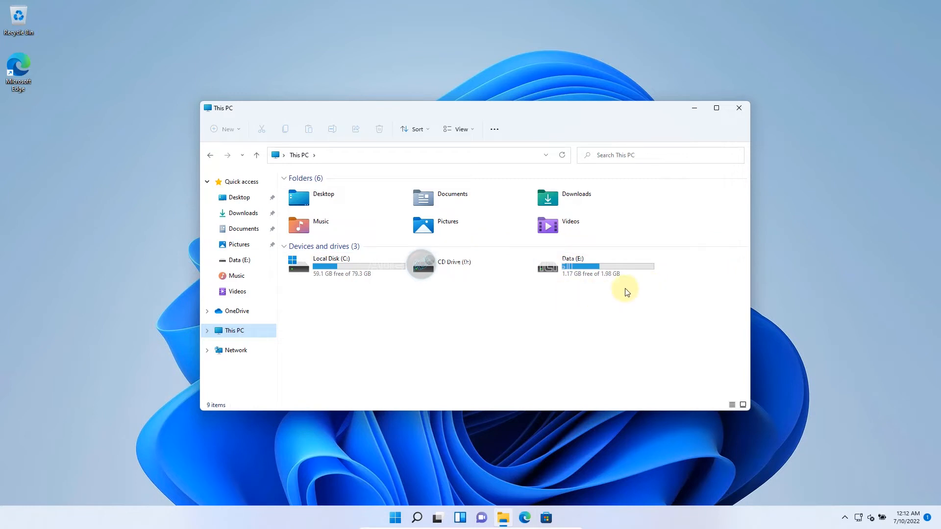
# Search Windows for "diskman" and open the Create and format hard disk partitions tool
pyautogui.click(395, 518)
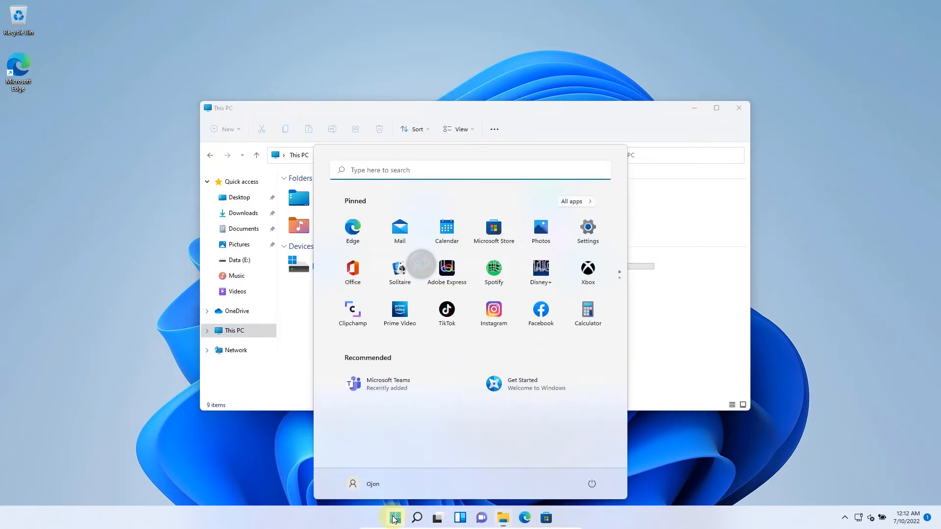
pyautogui.write('diskman')
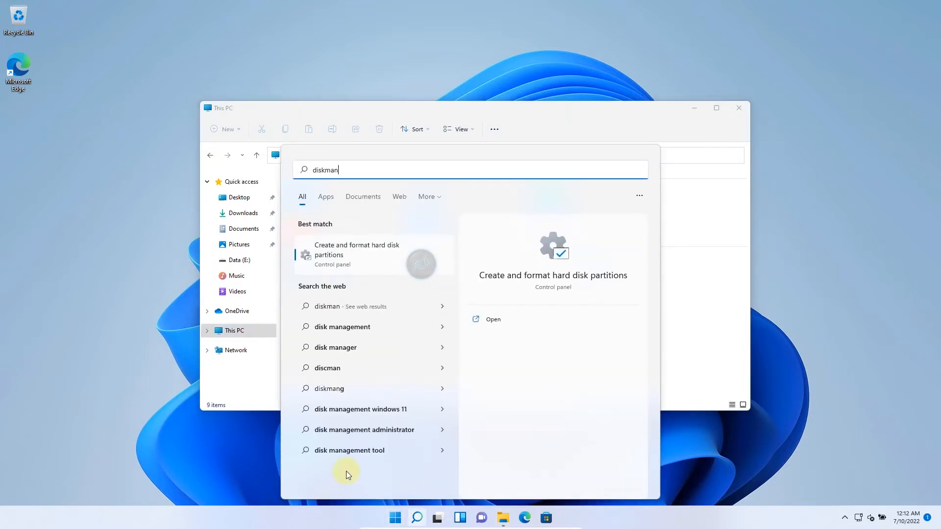
pyautogui.click(352, 259)
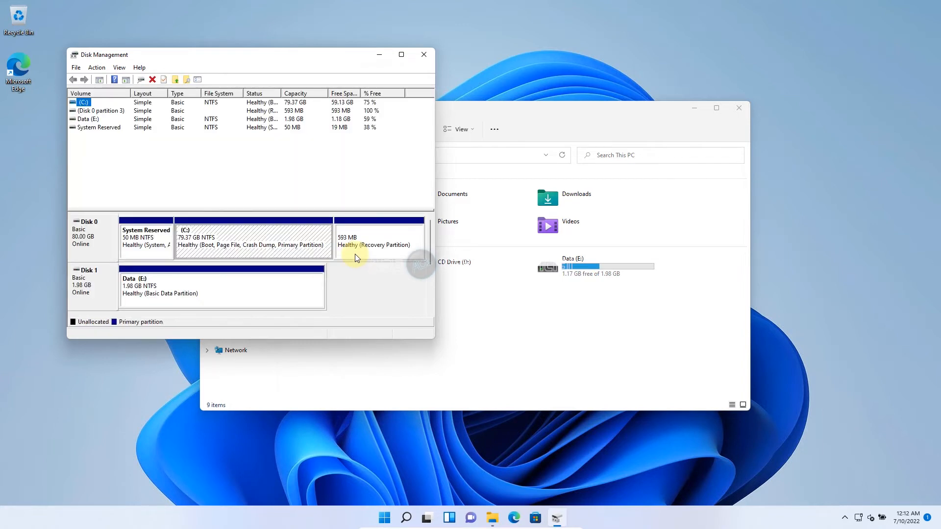
# Shrink the Data (E:) volume on Disk 1 by 500 MB
pyautogui.click(188, 295)
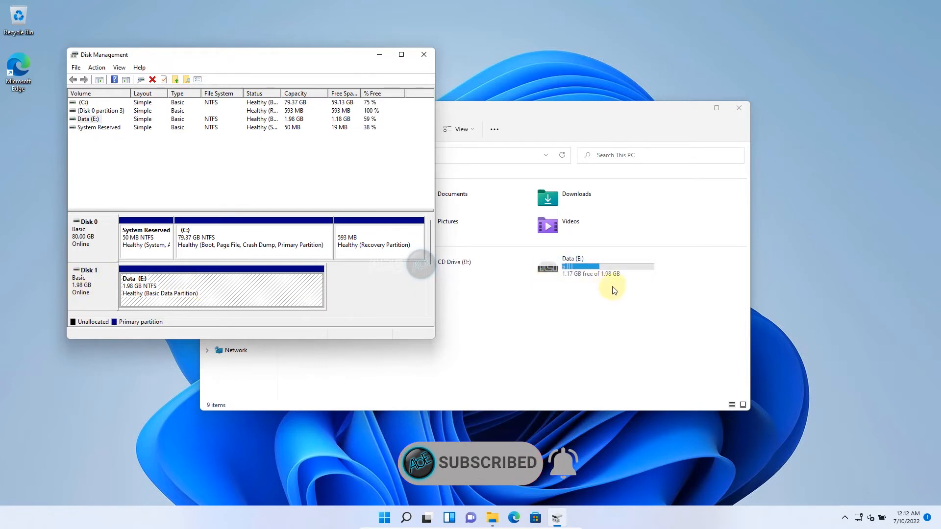
pyautogui.rightClick(252, 291)
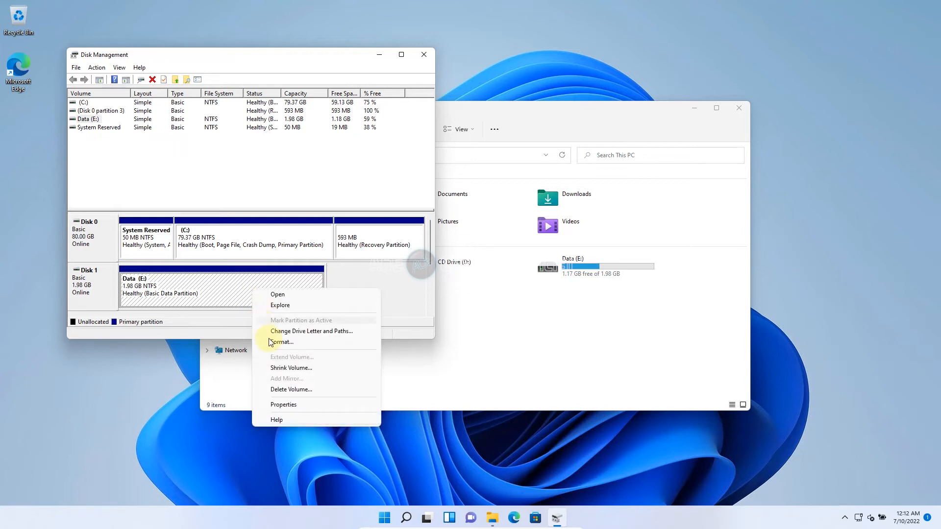
pyautogui.click(338, 374)
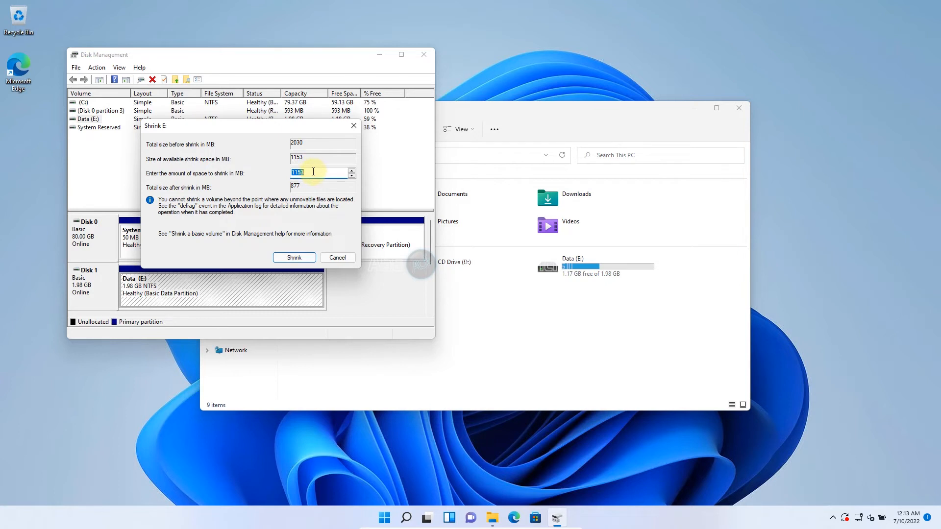
pyautogui.write('500')
pyautogui.click(295, 258)
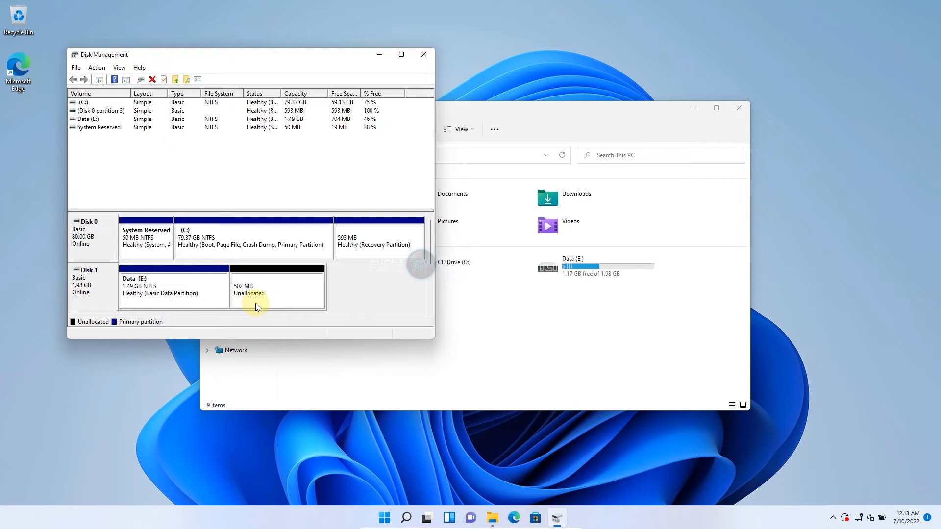
# Start a new simple volume in Disk 1's unallocated space, using 500 MB and drive letter F
pyautogui.click(283, 295)
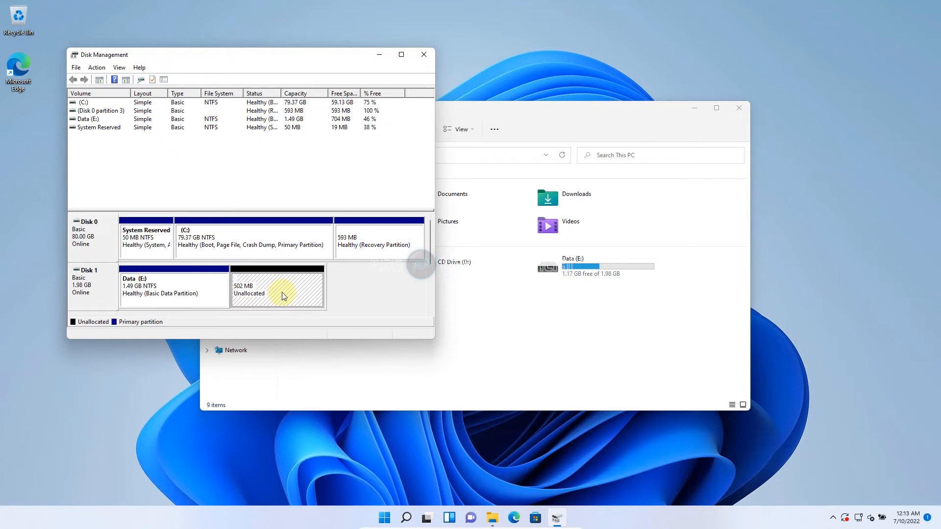
pyautogui.rightClick(283, 296)
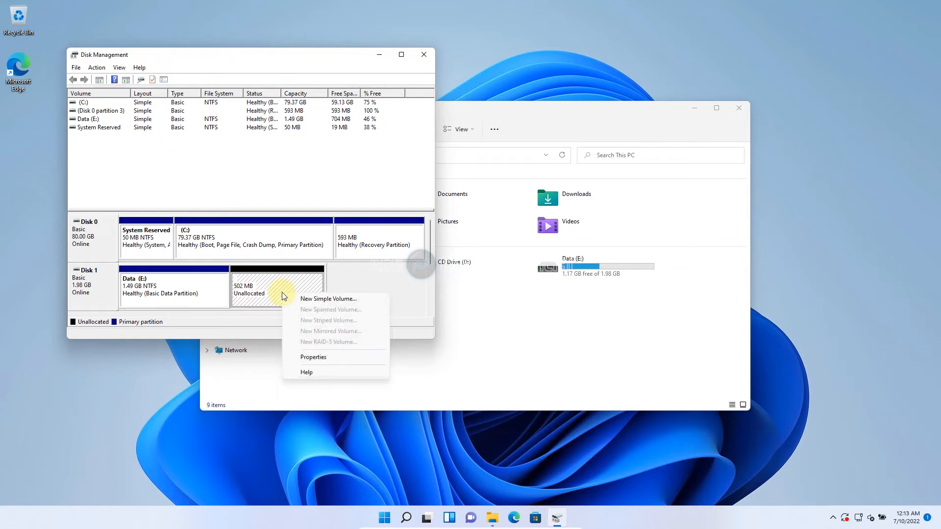
pyautogui.click(338, 299)
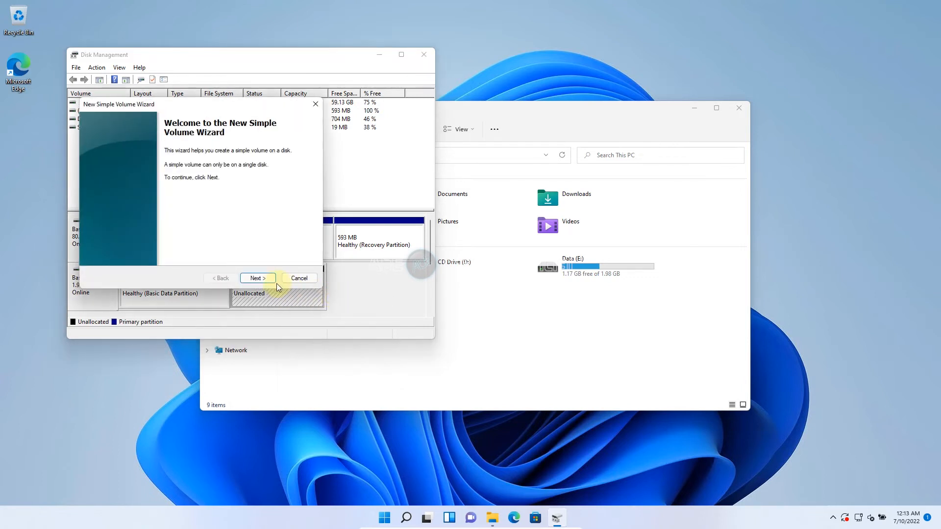
pyautogui.click(257, 278)
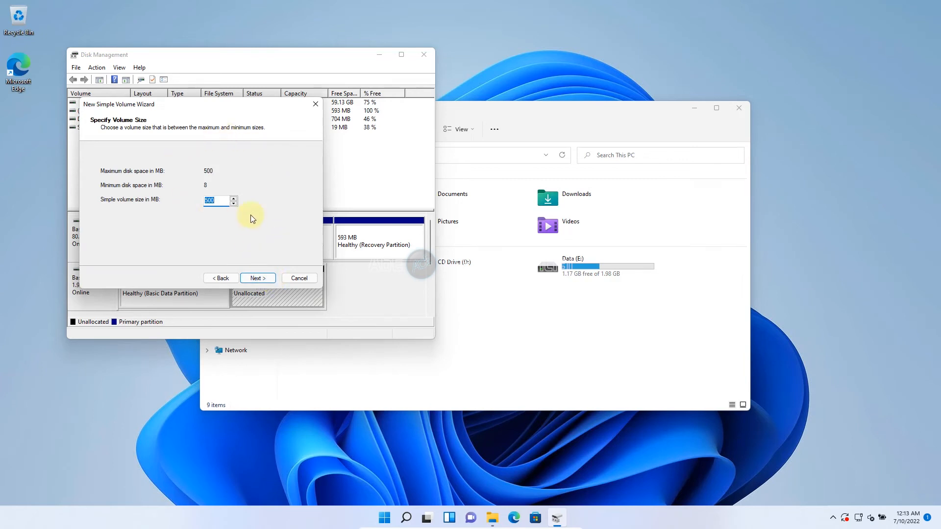
pyautogui.click(259, 277)
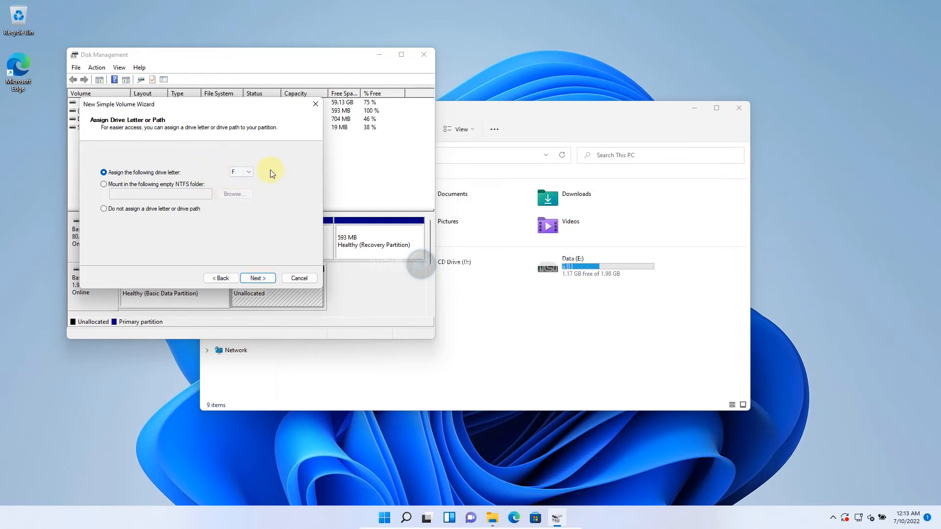
pyautogui.click(261, 278)
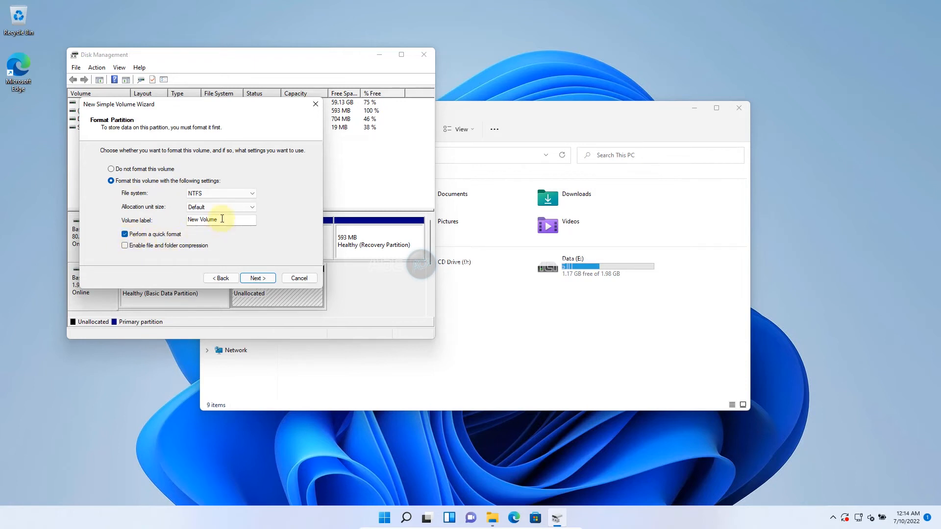
# Label the volume Game with a quick NTFS format, finish creating it, and switch to File Explorer to view the drives under This PC
pyautogui.moveTo(233, 220); pyautogui.dragTo(171, 221)
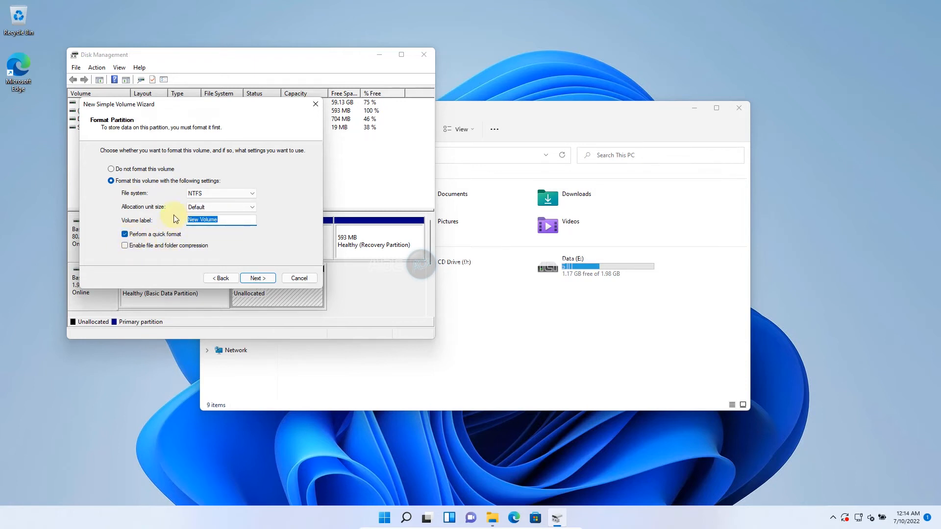
pyautogui.write('Gane')
pyautogui.press('BackSpace')
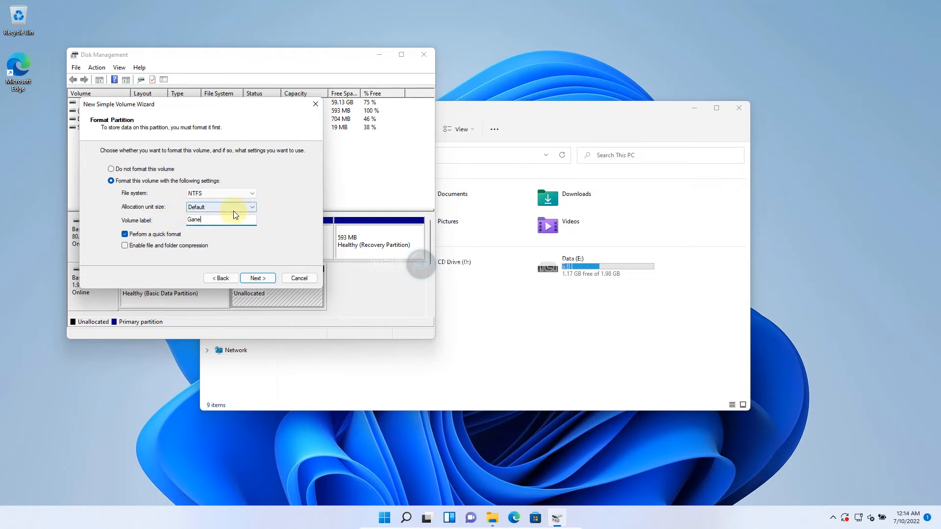
pyautogui.press('BackSpace')
pyautogui.write('me')
pyautogui.click(259, 278)
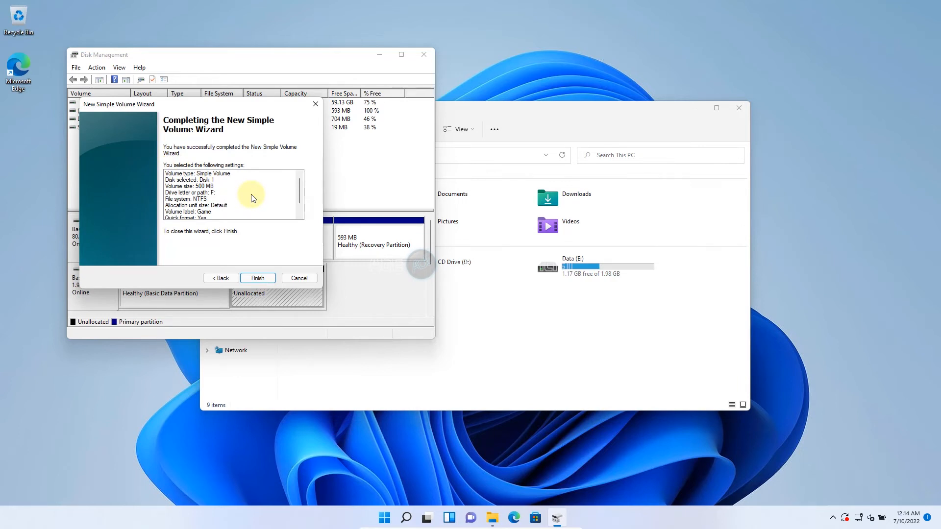
pyautogui.click(255, 276)
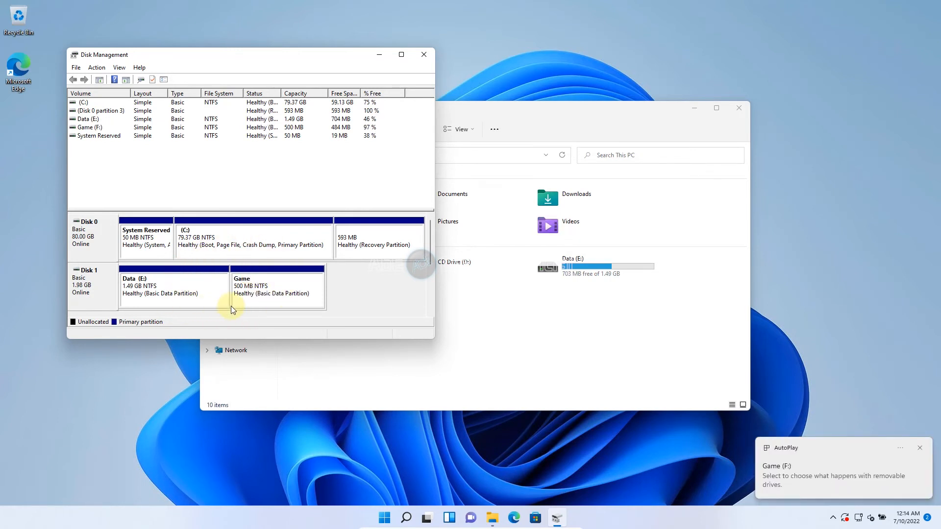
pyautogui.click(543, 335)
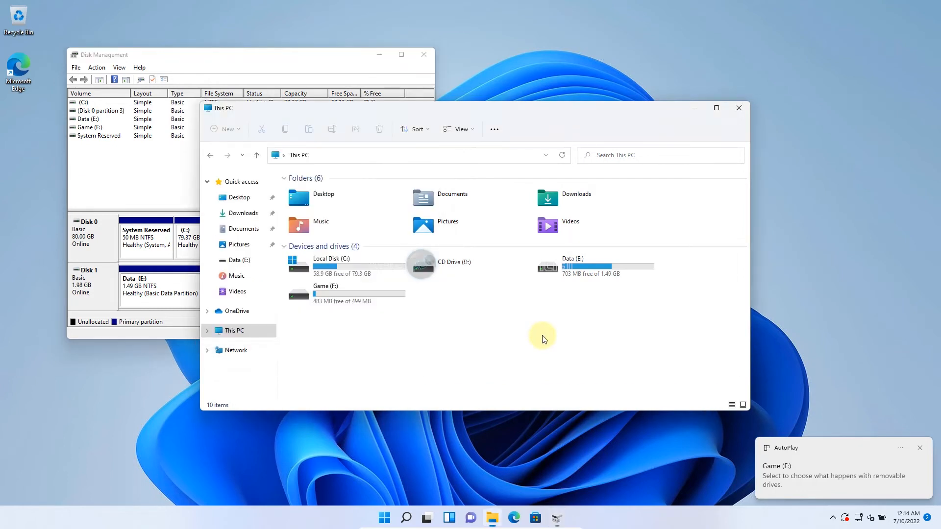